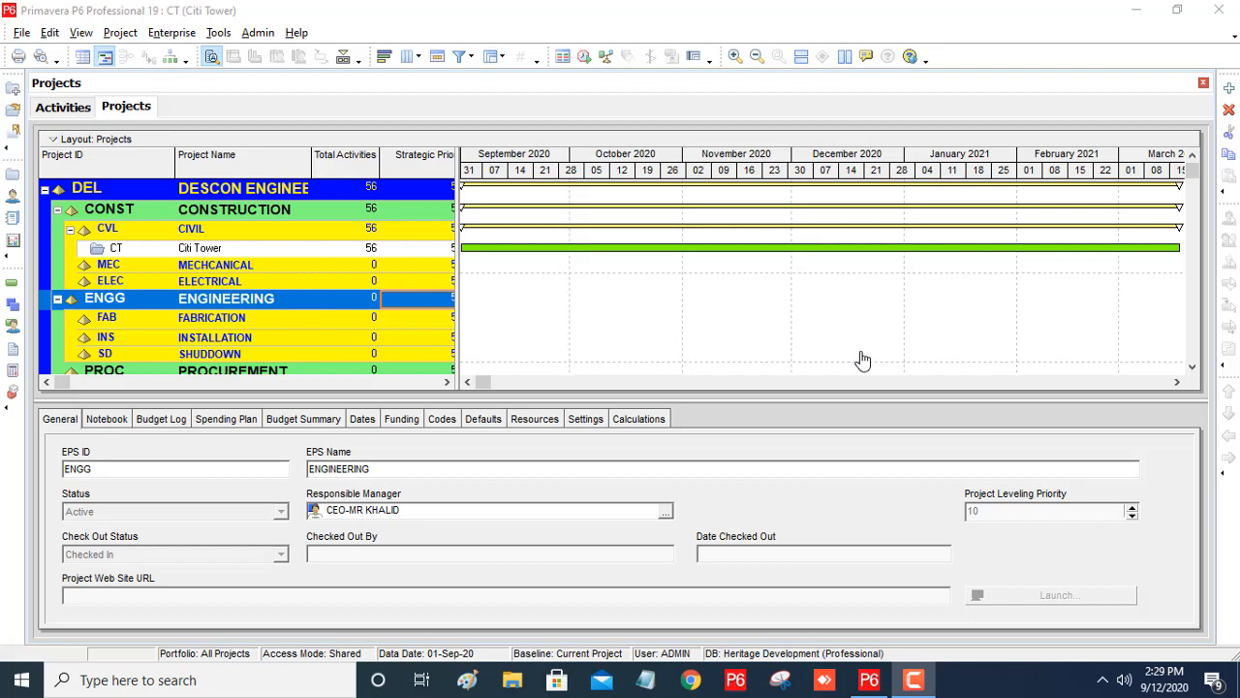
Step: Start a new project and place it under the CIVIL level of the enterprise project structure
left_click(22, 34)
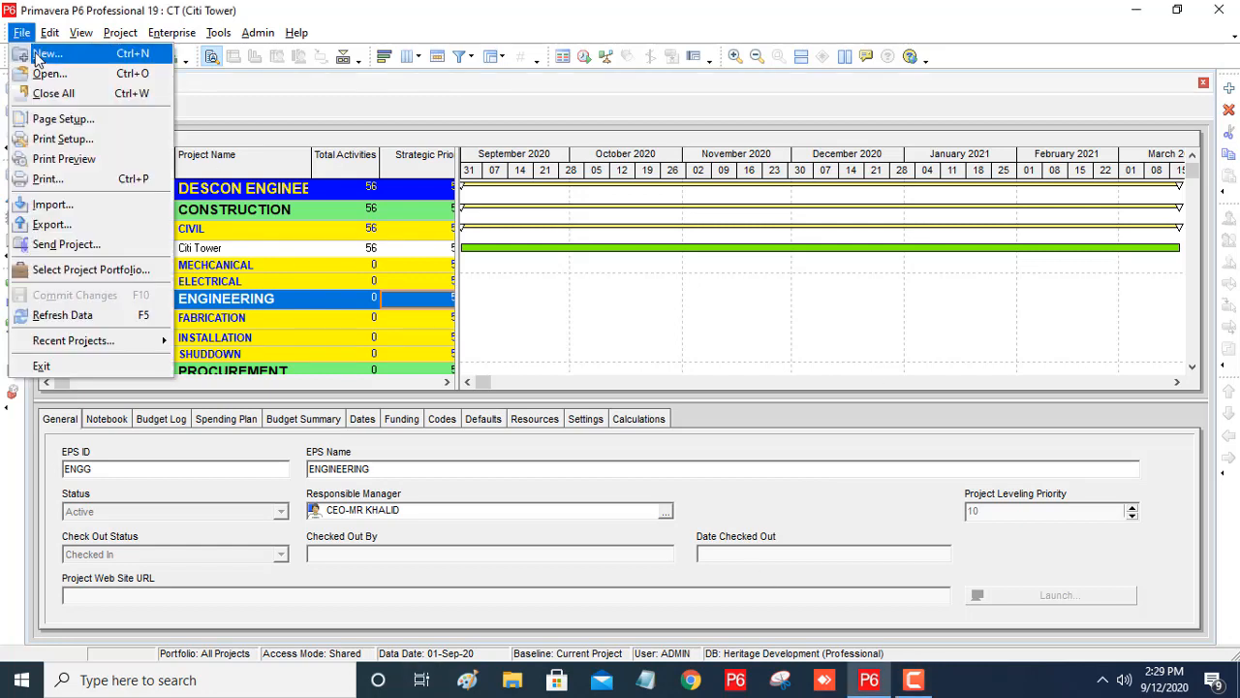
left_click(39, 55)
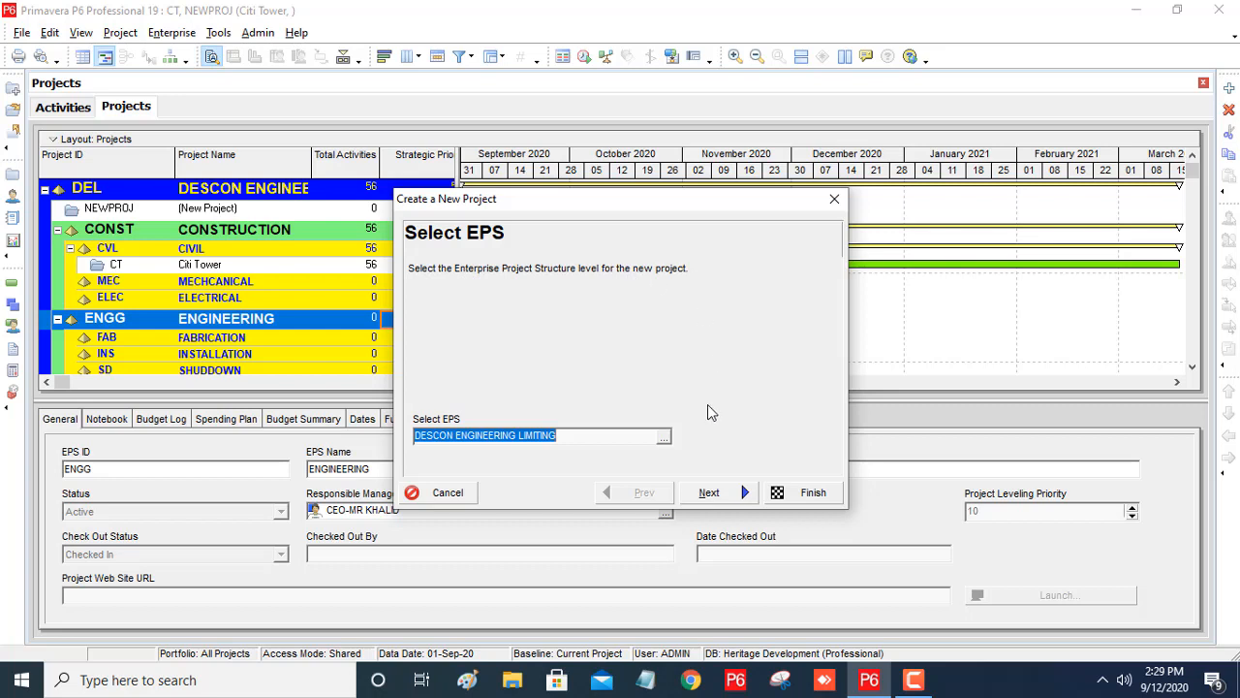
left_click(665, 437)
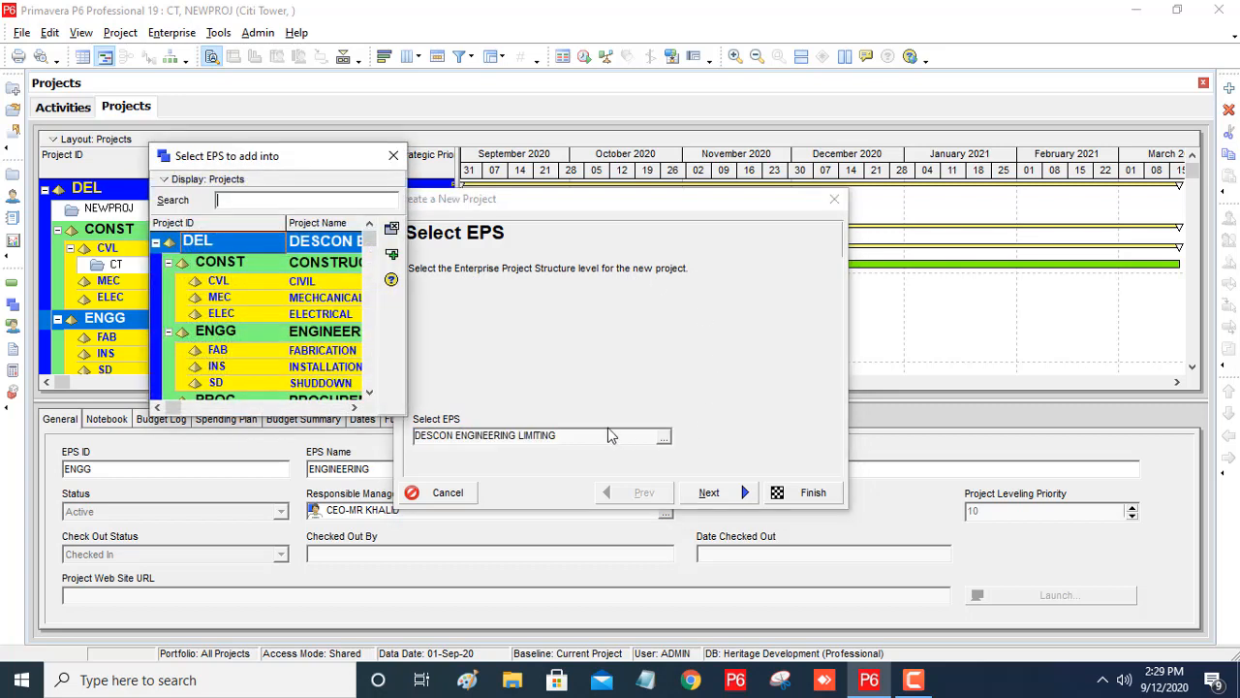
left_click(288, 283)
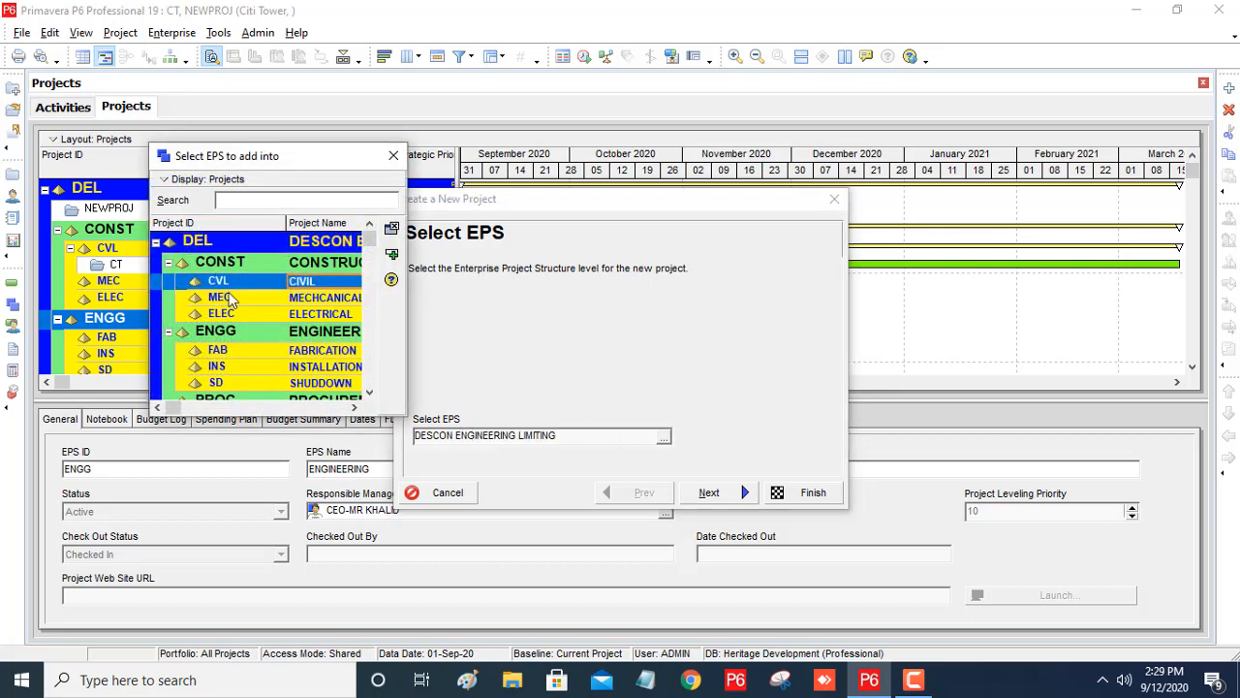
left_click(393, 257)
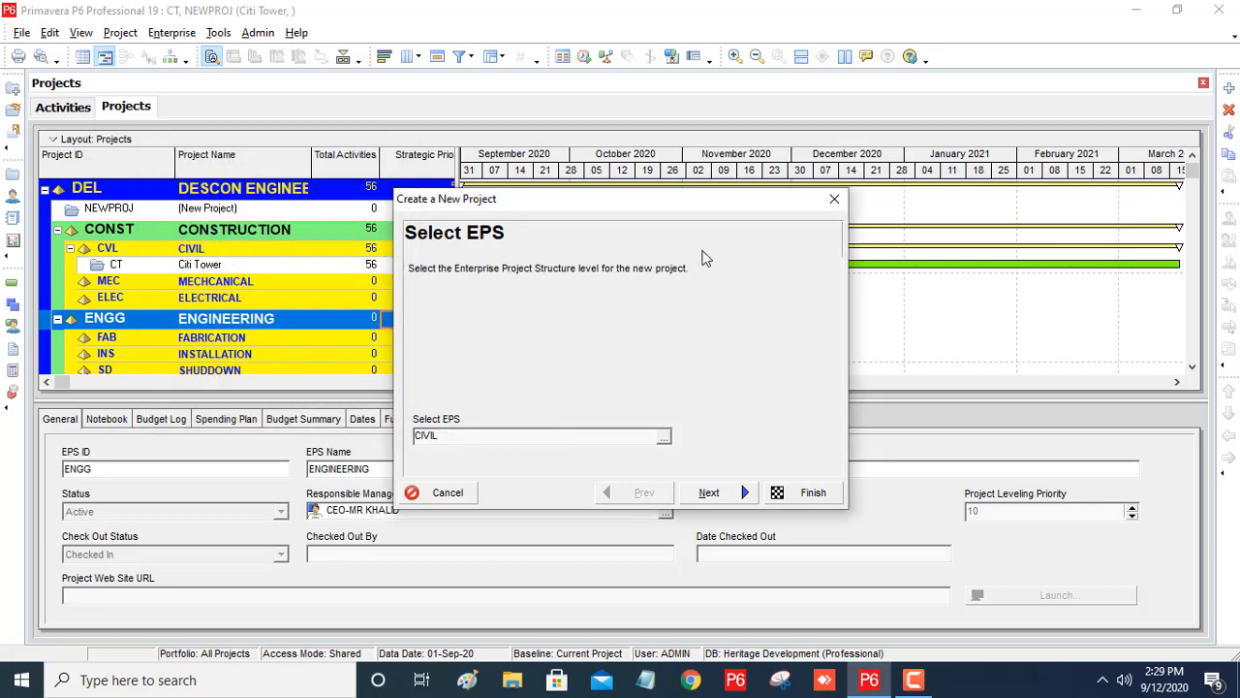
left_click(710, 493)
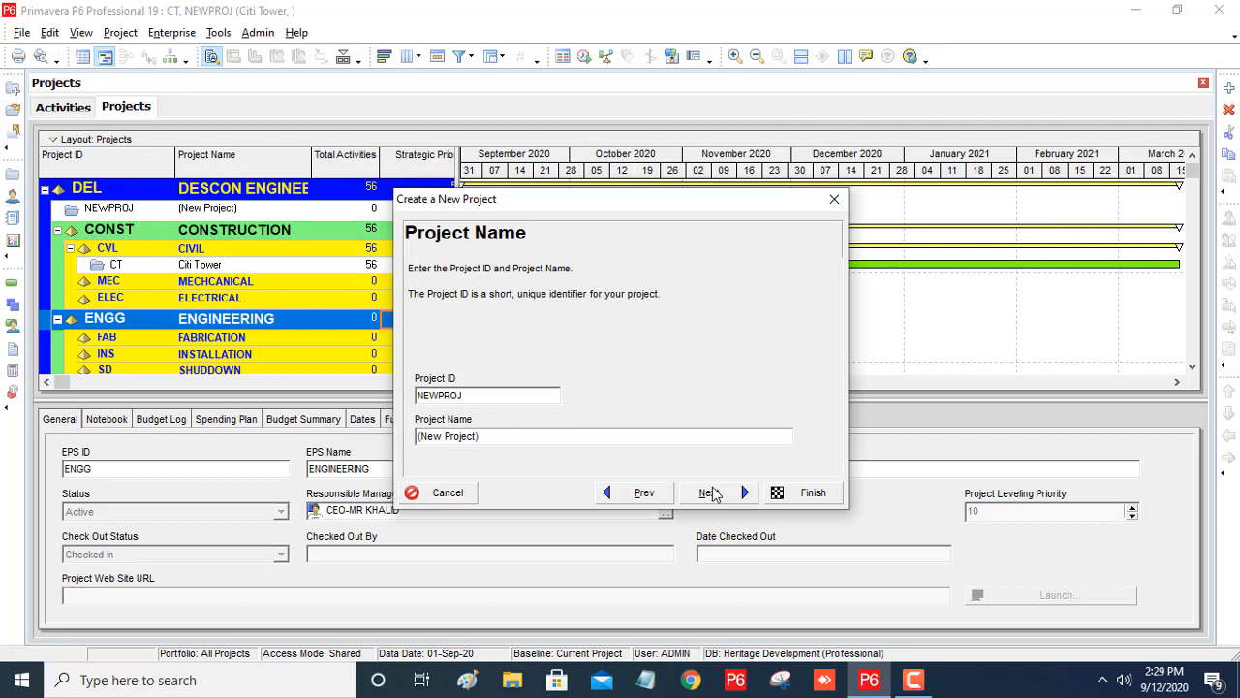
Step: Give the new project the ID BC and the name "Construction of Big City"
double_click(517, 395)
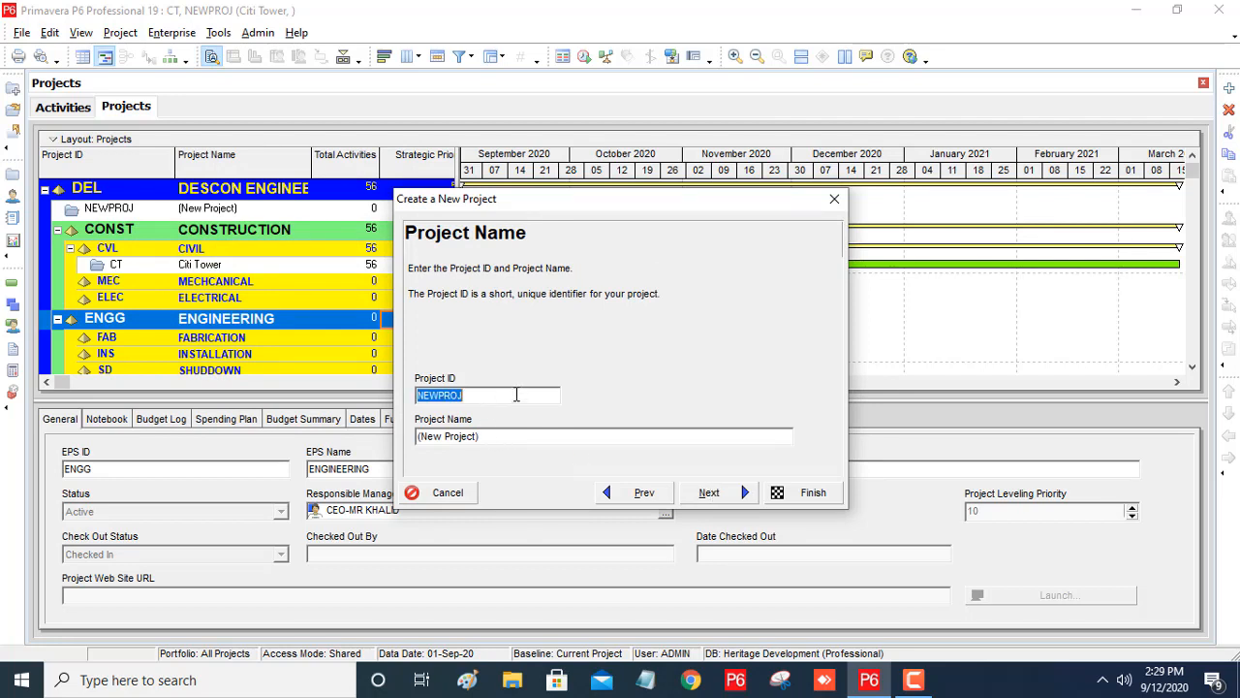
left_click(516, 395)
double_click(516, 395)
type("BC")
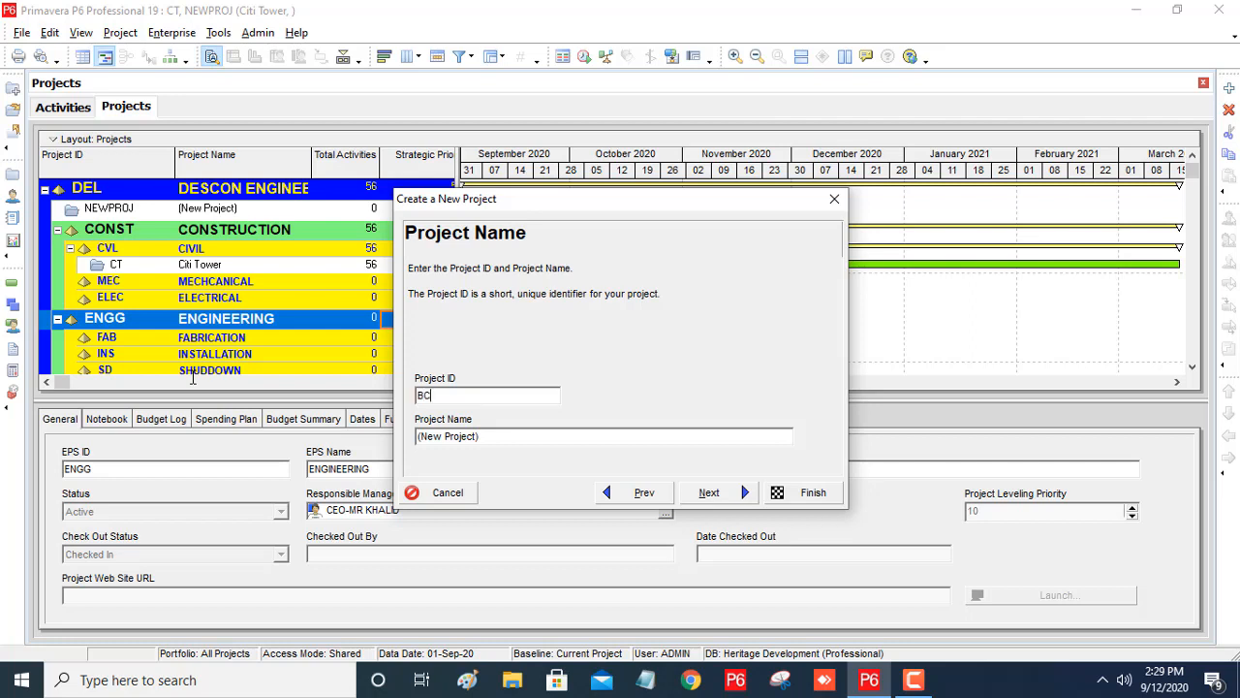
double_click(501, 435)
type("Construction of Big City")
left_click(712, 494)
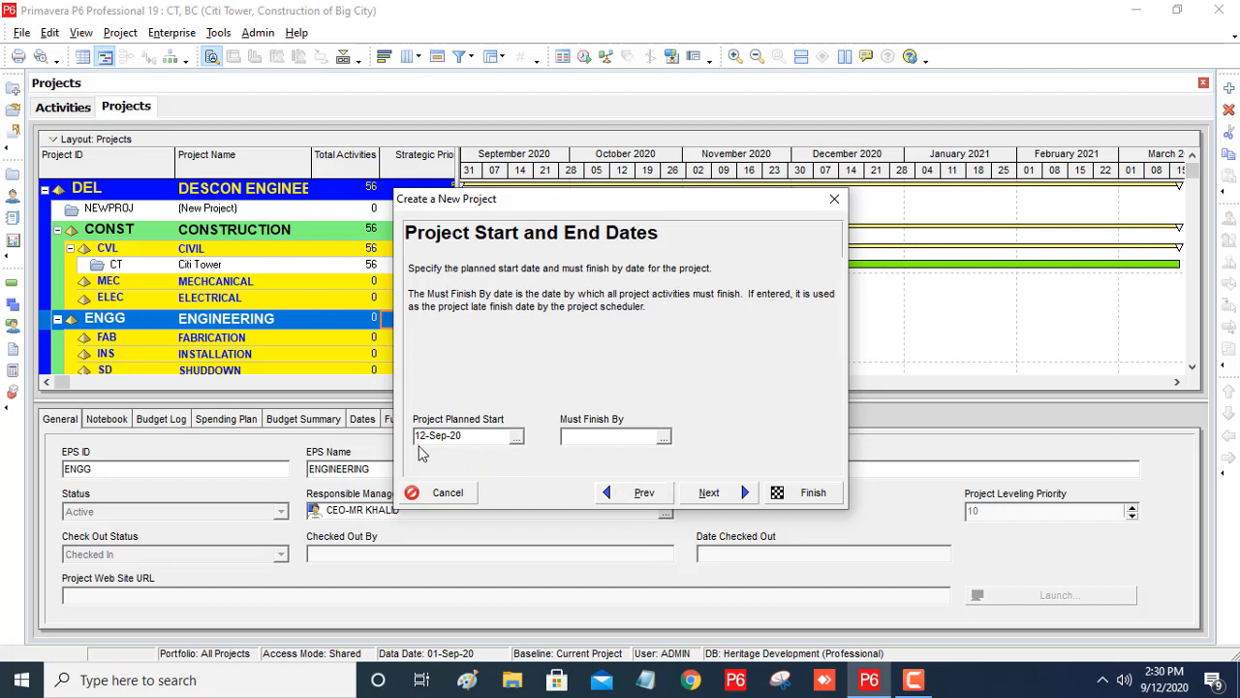
Step: Set the project's planned start to 14-Sep-20 and leave the must-finish-by date empty
left_click(517, 441)
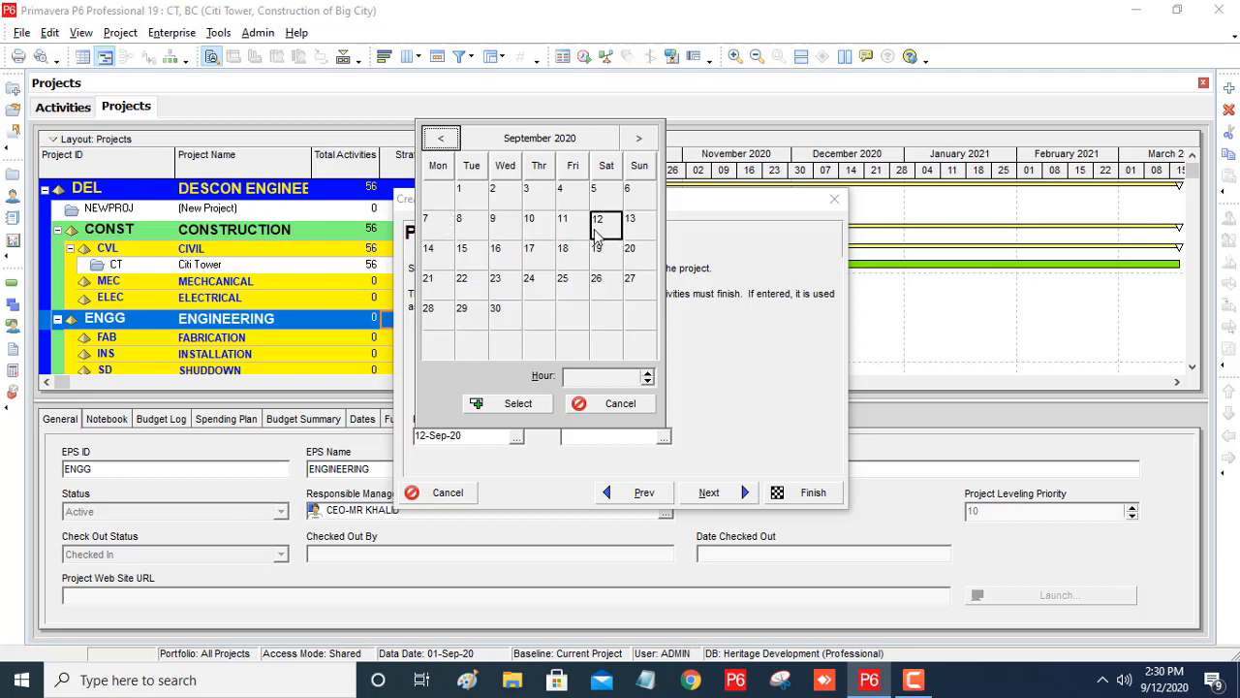
left_click(431, 253)
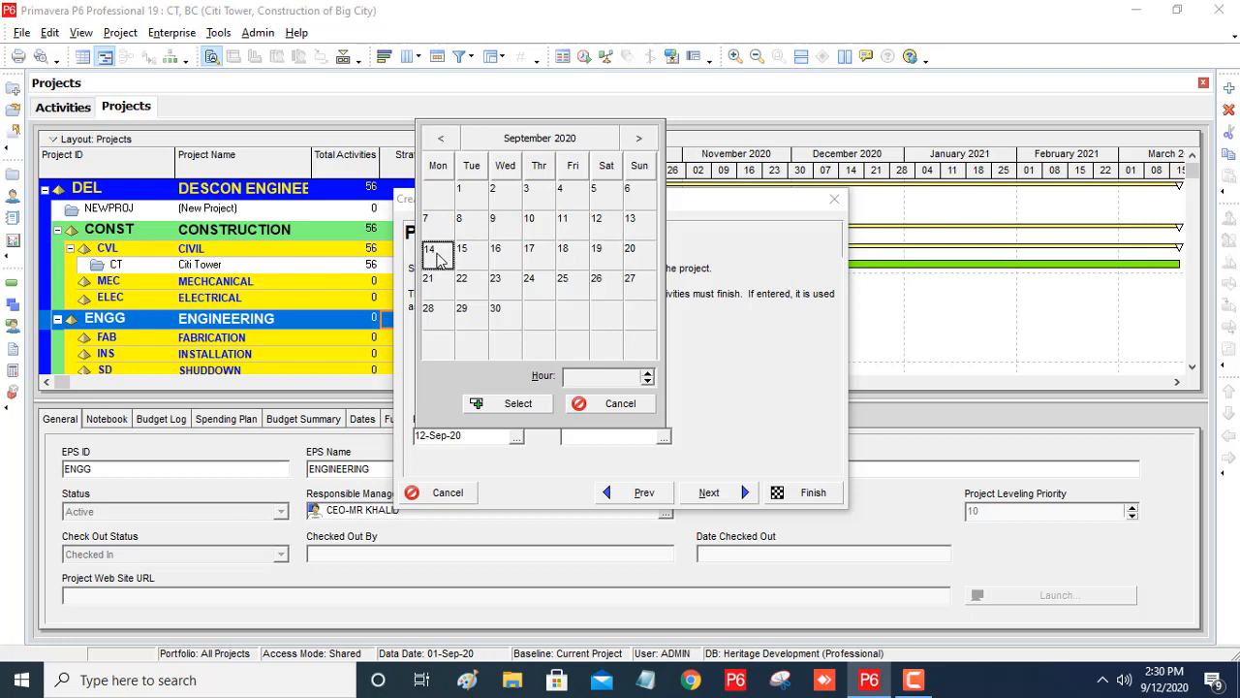
left_click(510, 405)
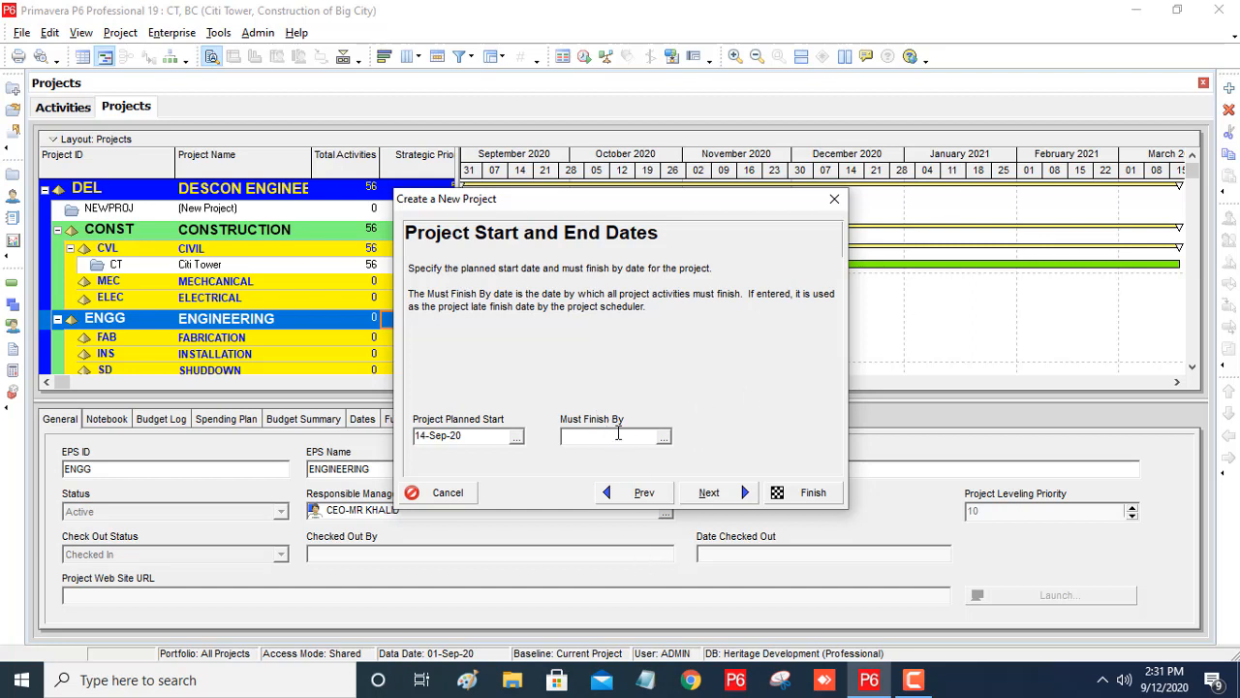
left_click(724, 496)
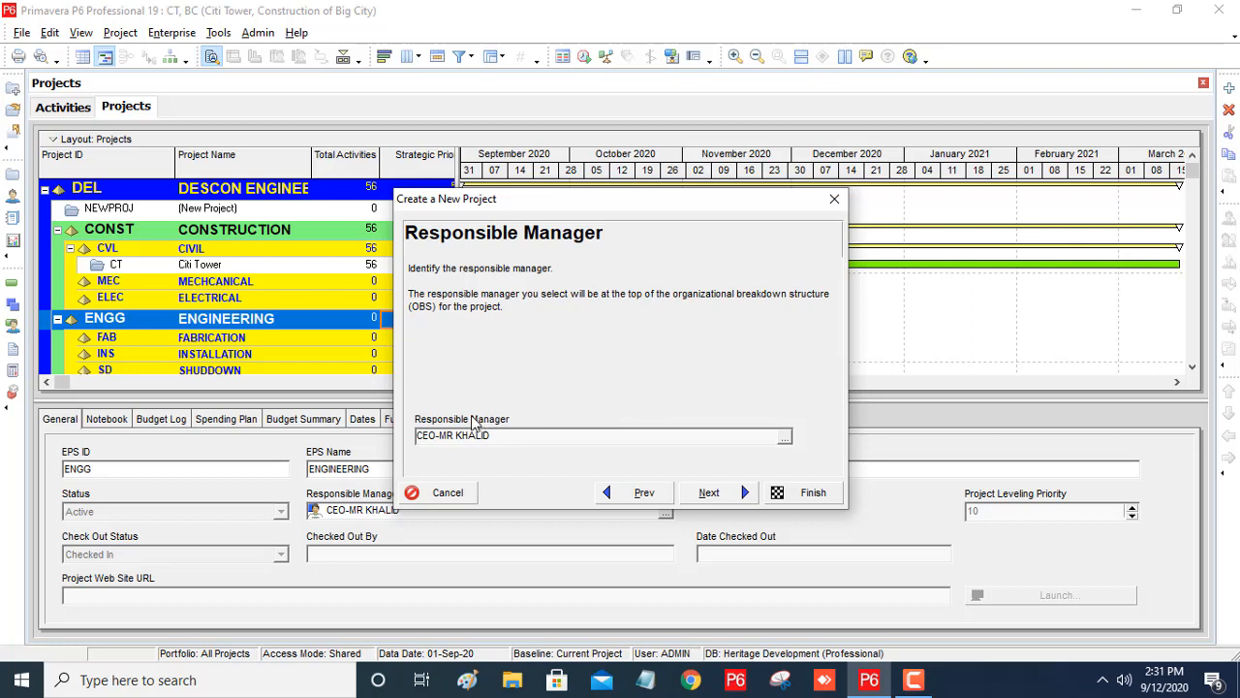
Step: Show all OBS elements and assign the first project manager under the construction director as responsible manager
left_click(785, 436)
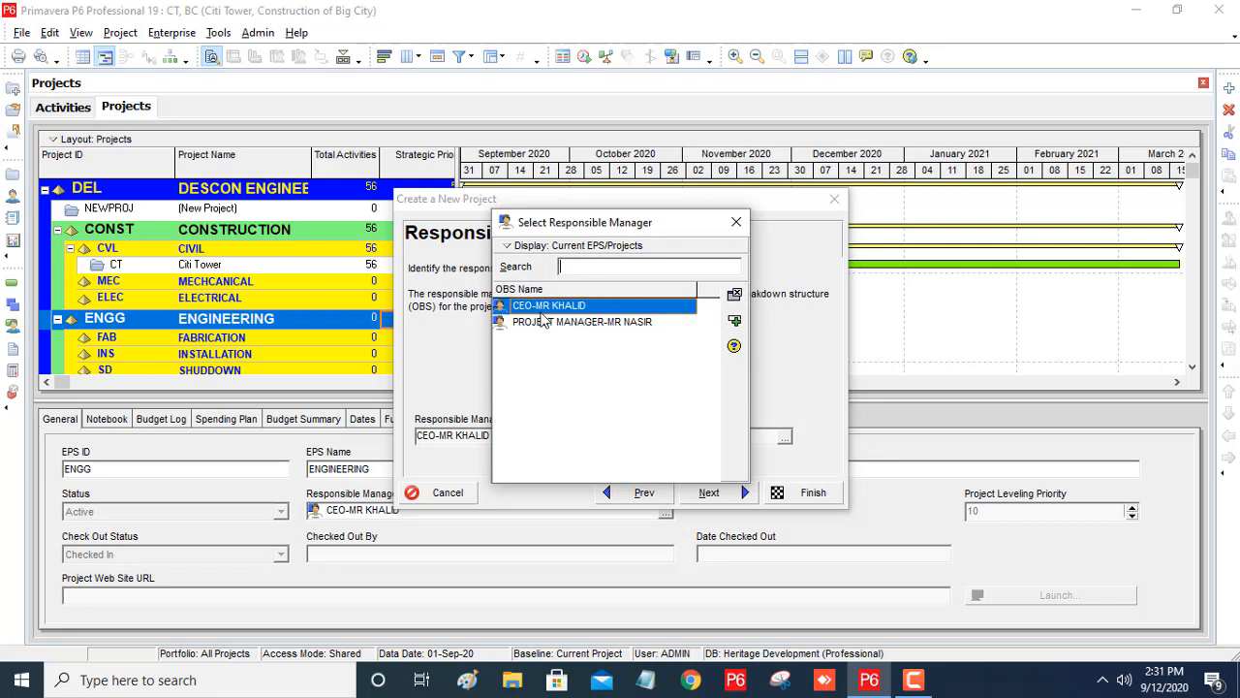
left_click(528, 246)
mouse_move(547, 314)
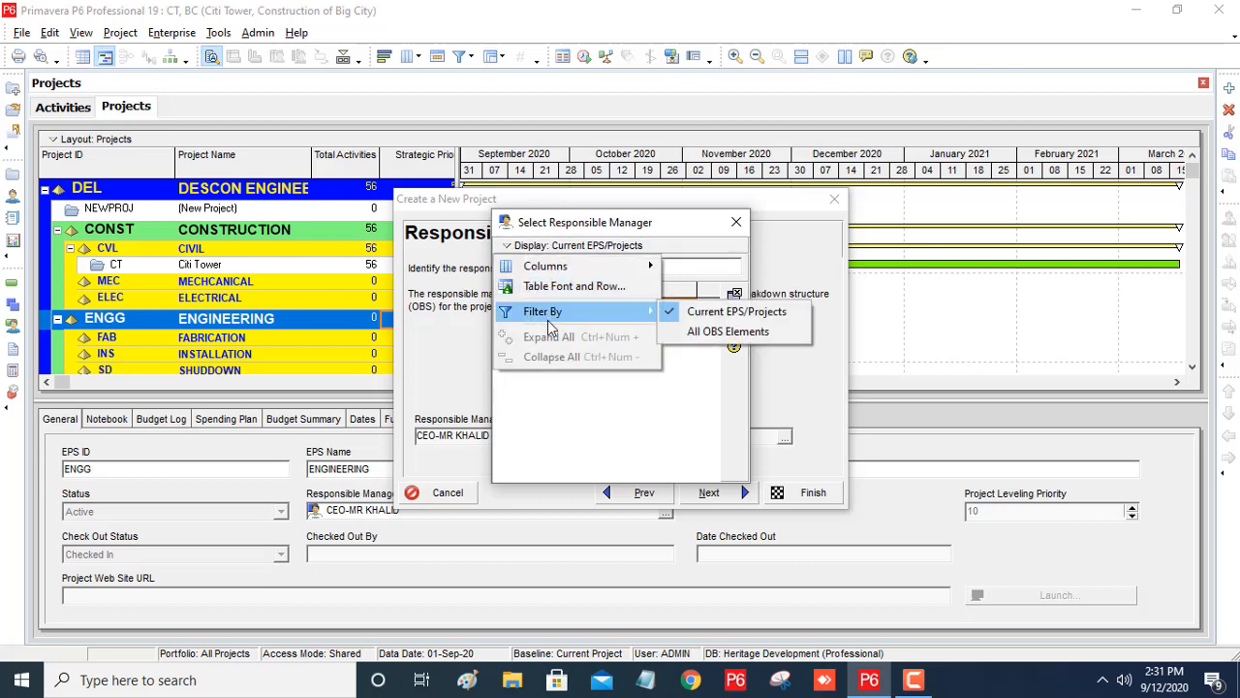
left_click(713, 335)
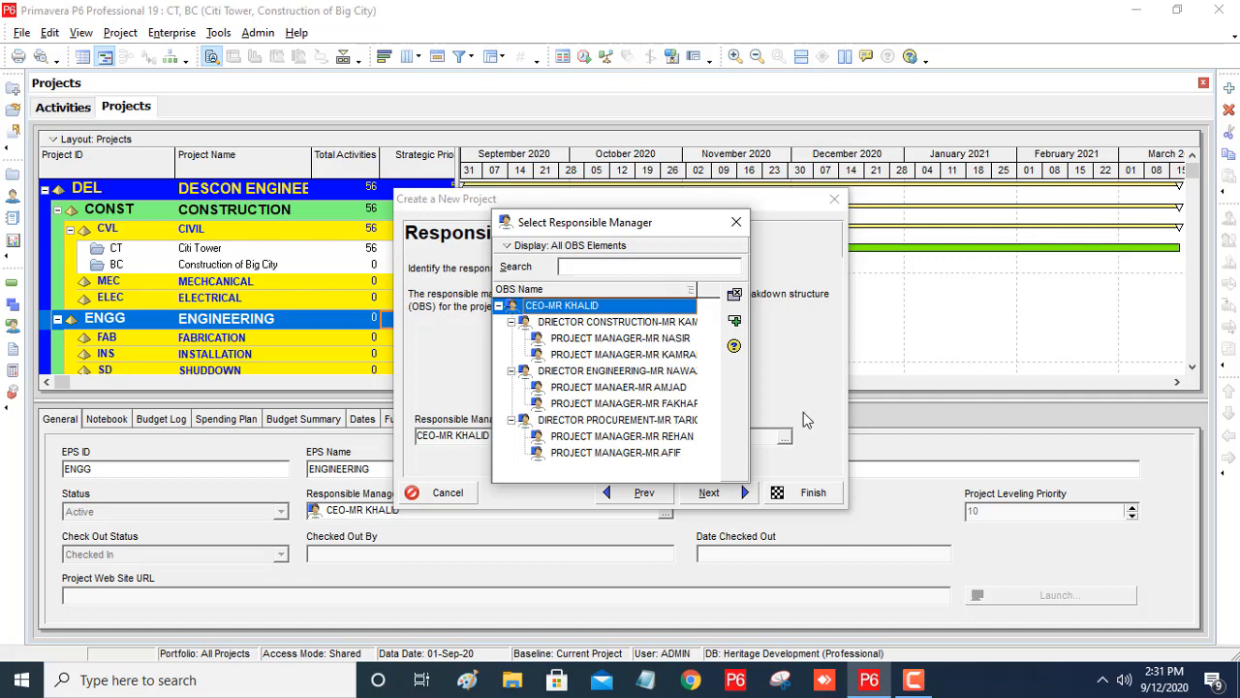
left_click(595, 341)
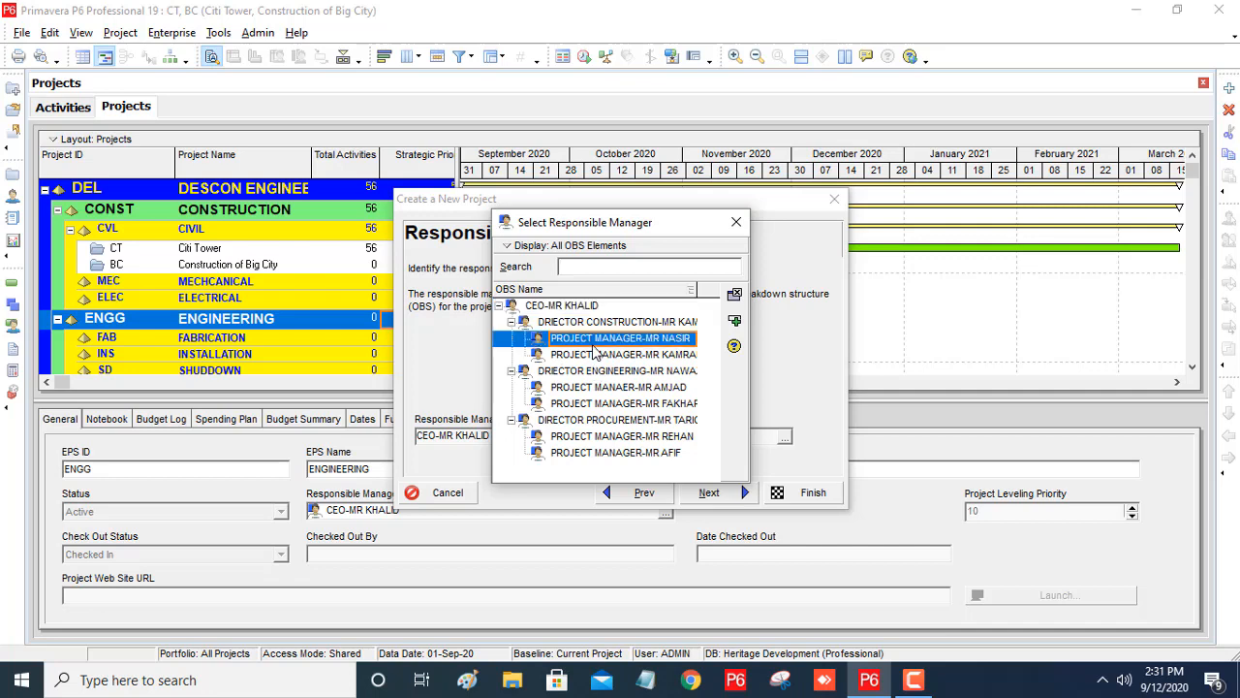
left_click(734, 319)
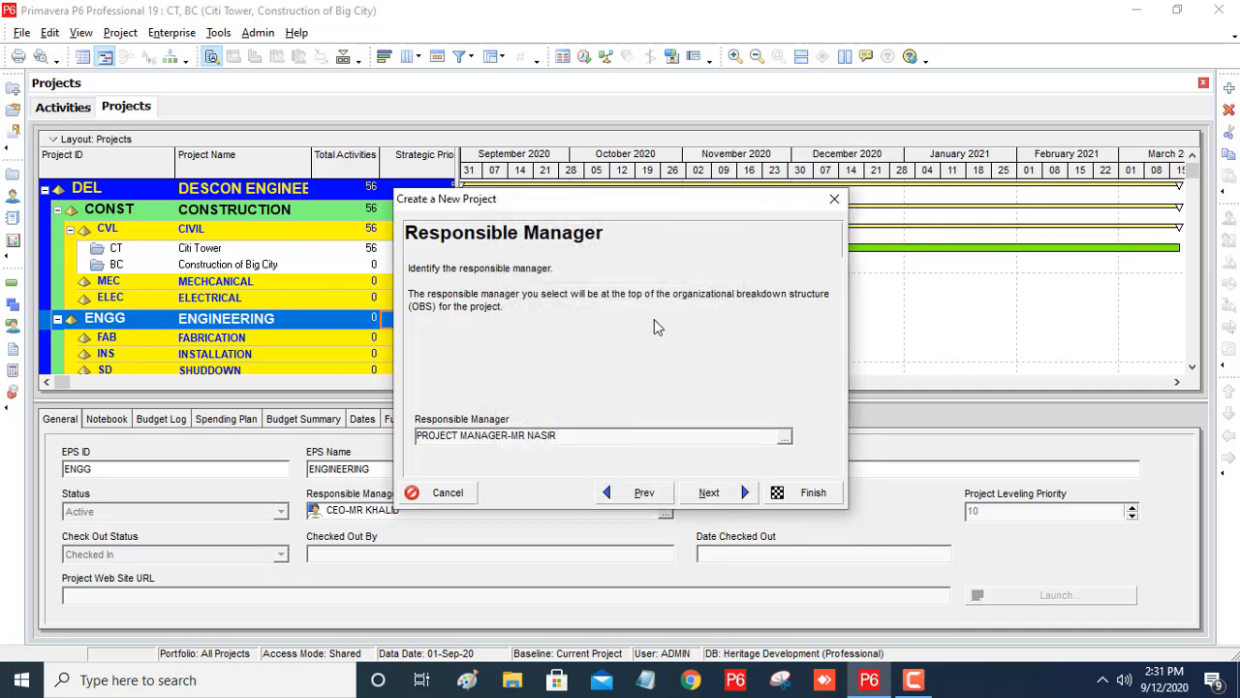
left_click(728, 494)
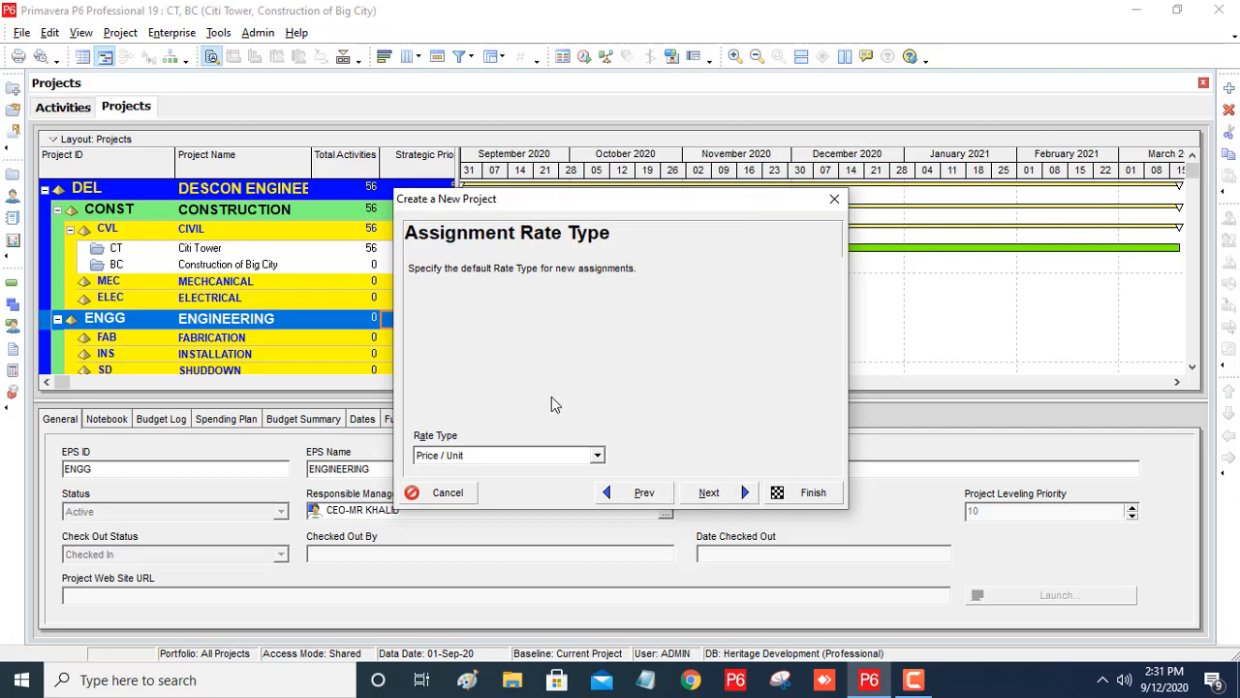
Step: Keep Price / Unit as the default assignment rate type and finish creating the project
left_click(597, 455)
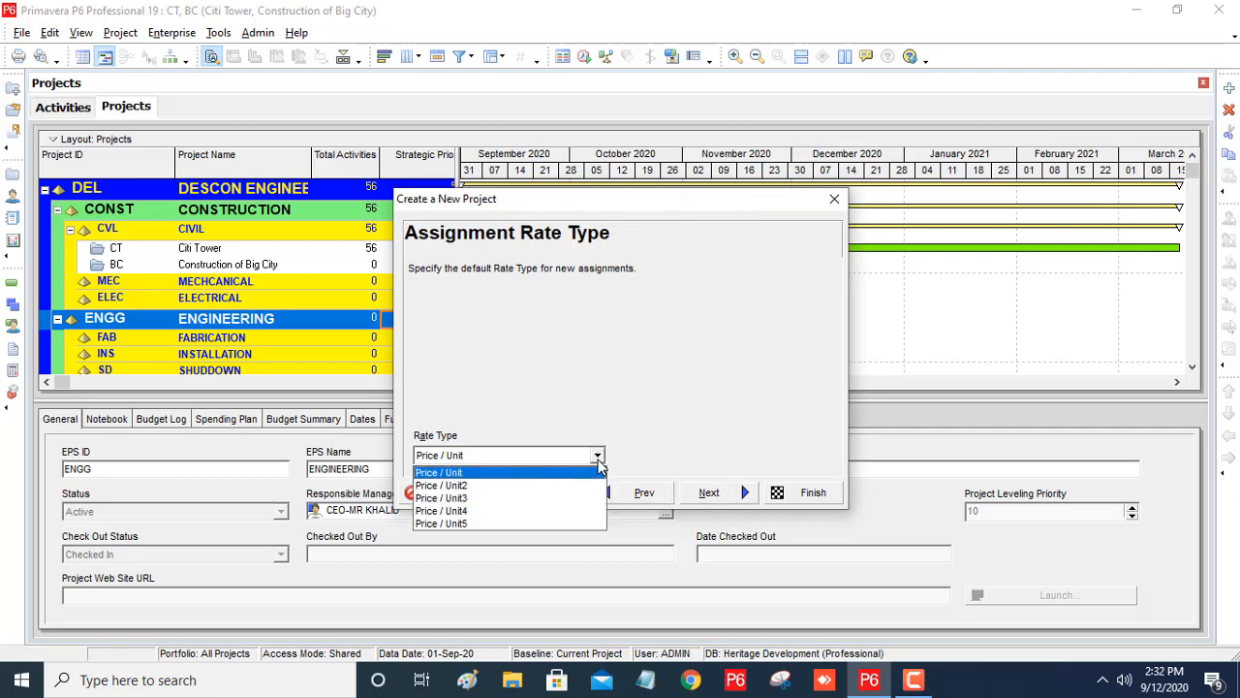
left_click(589, 470)
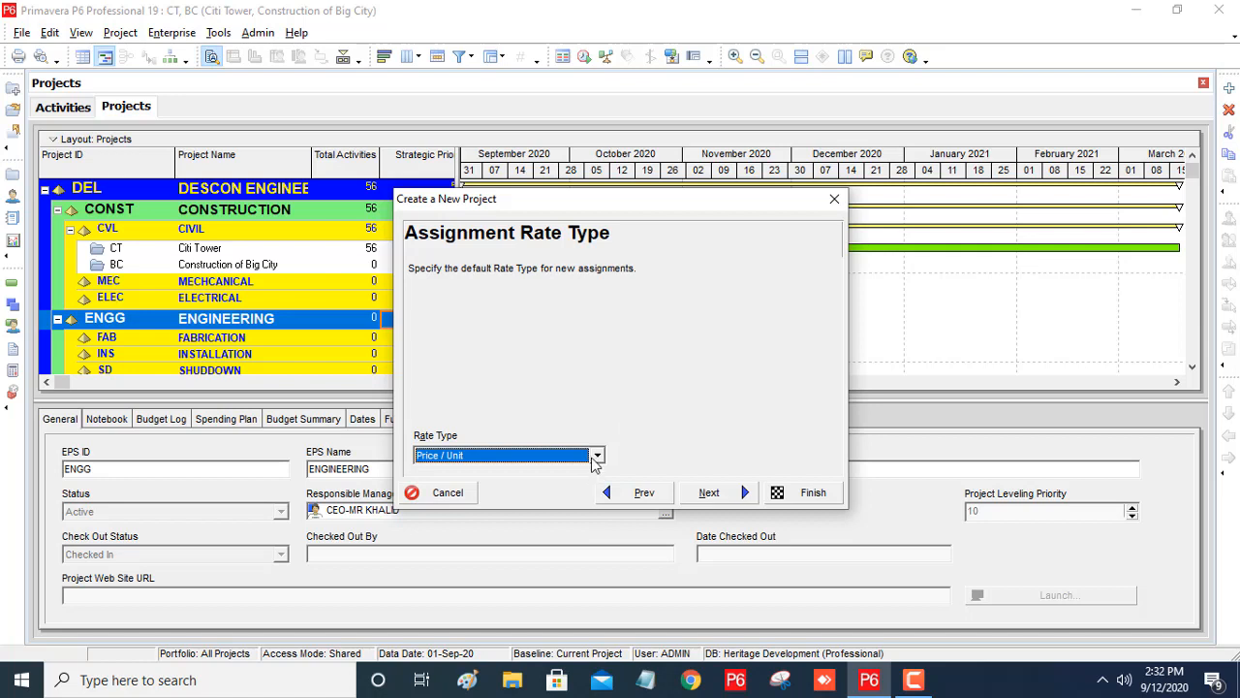
left_click(597, 457)
left_click(597, 455)
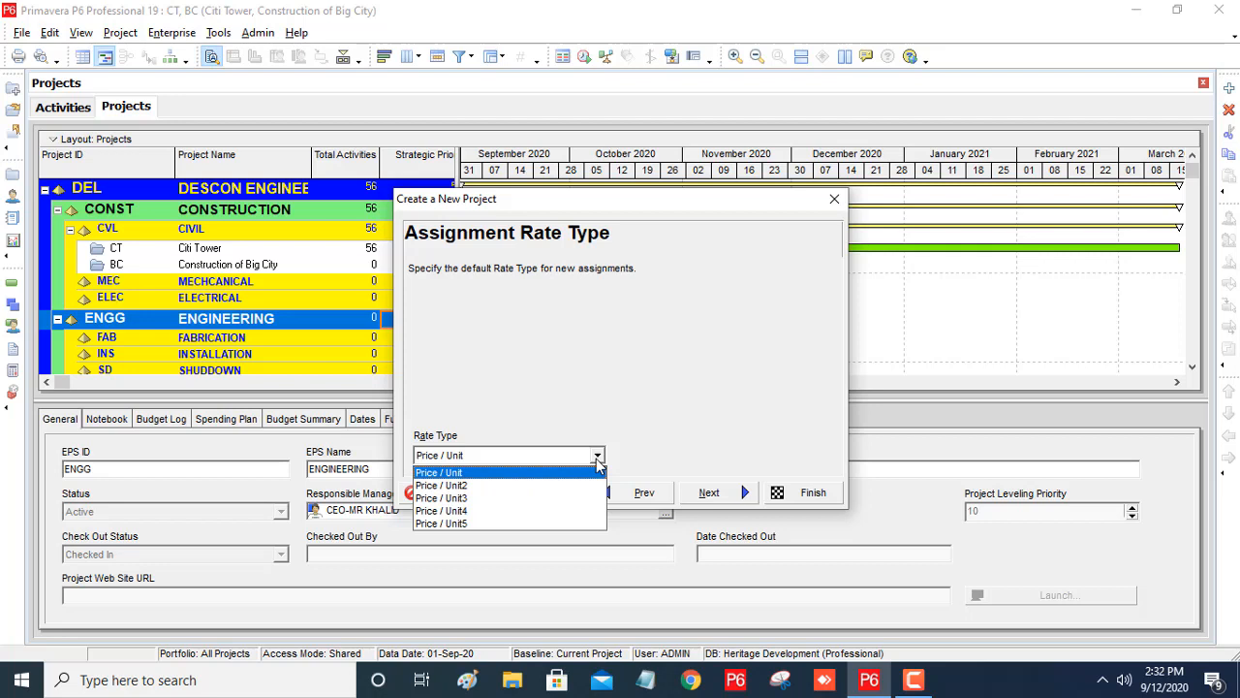
left_click(470, 473)
left_click(729, 494)
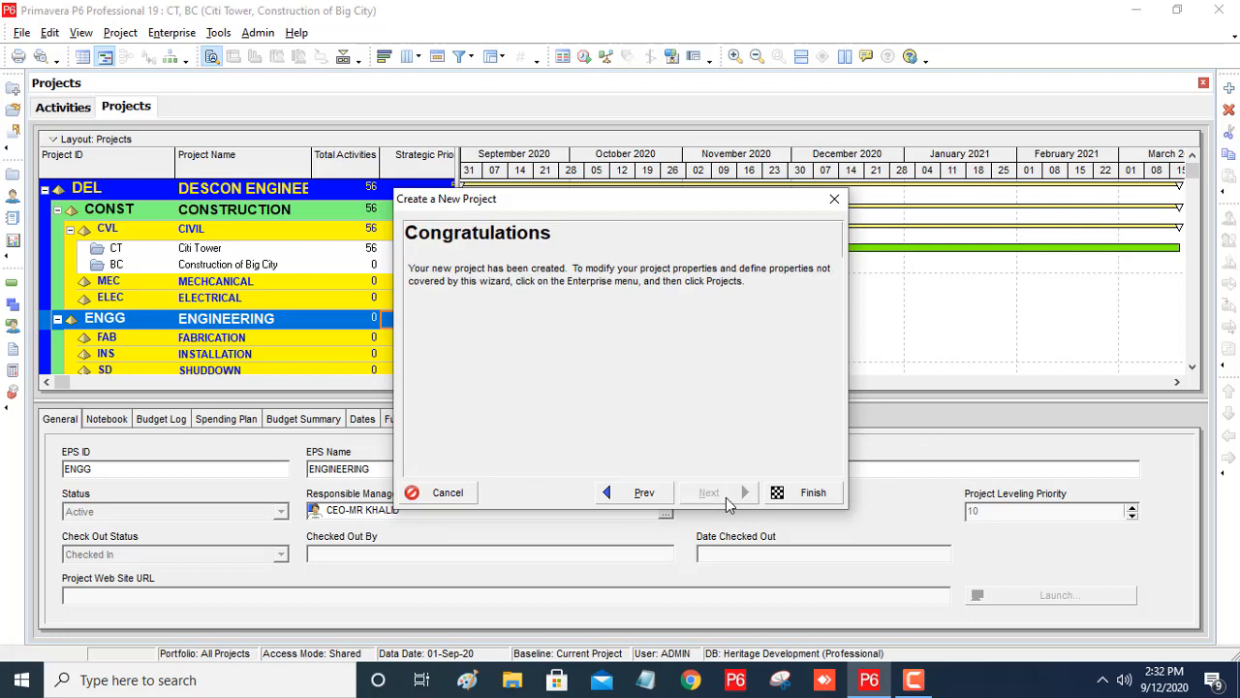
left_click(792, 489)
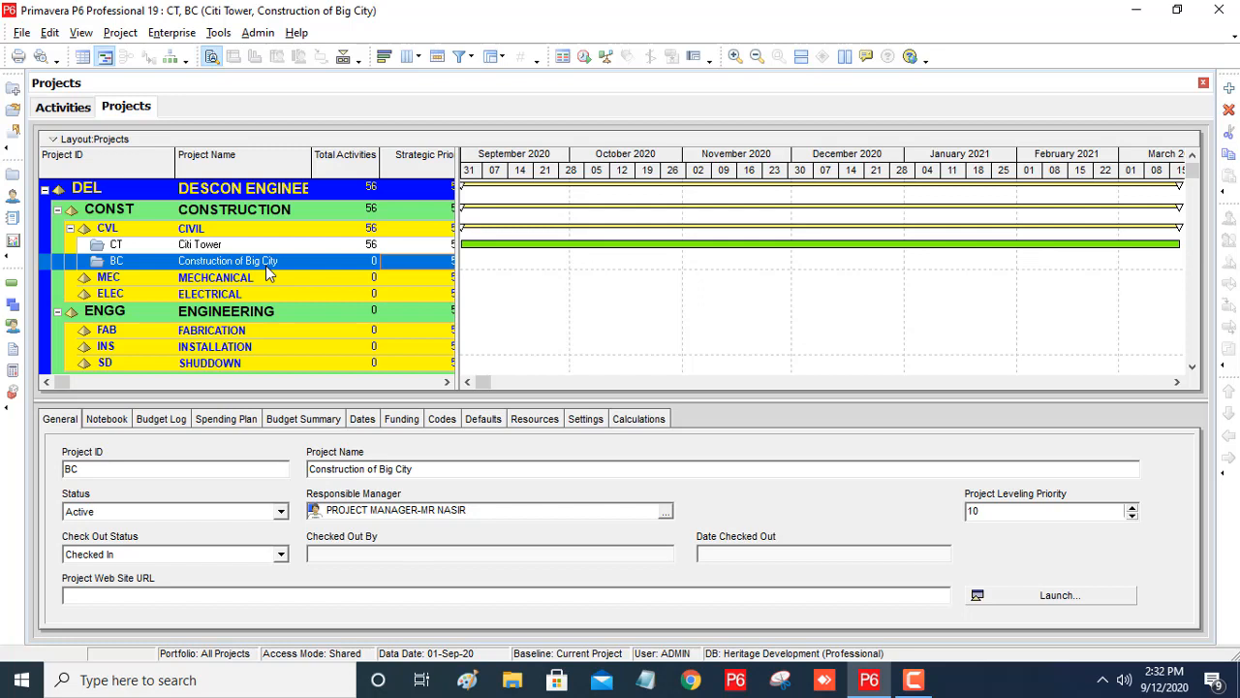
Step: Rename project BC to "Construction of Big City Lahore" in the project table
left_click(150, 262)
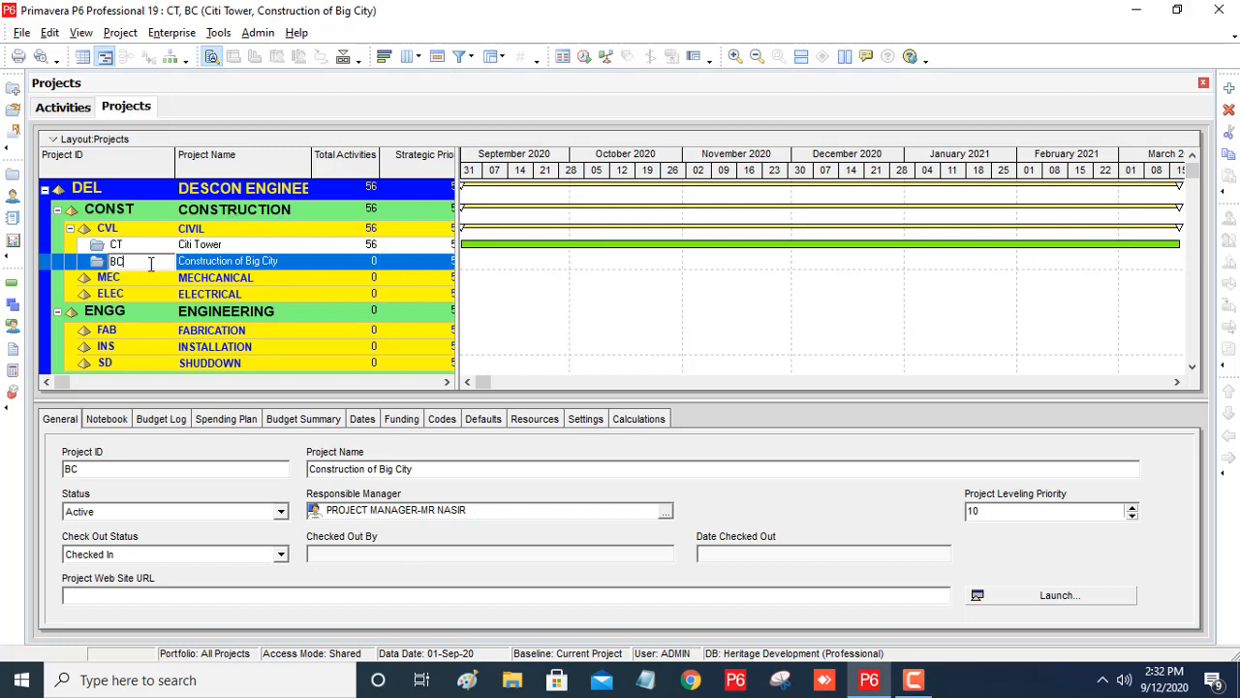
double_click(152, 262)
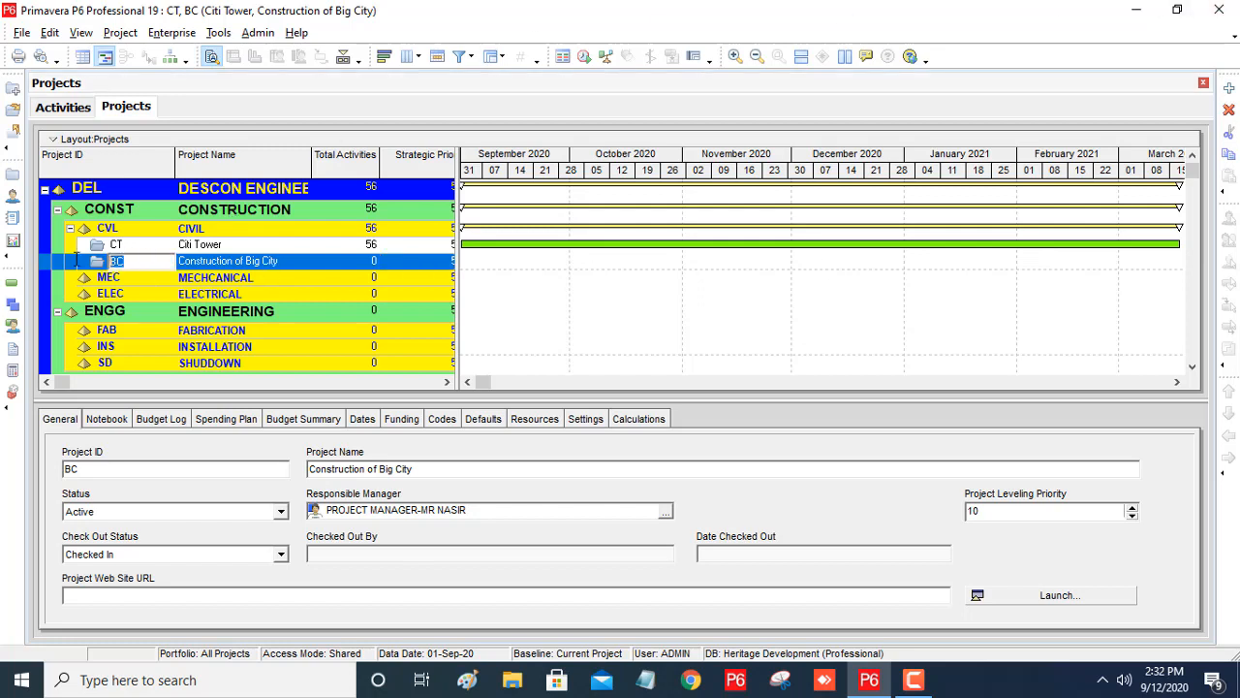
left_click(293, 263)
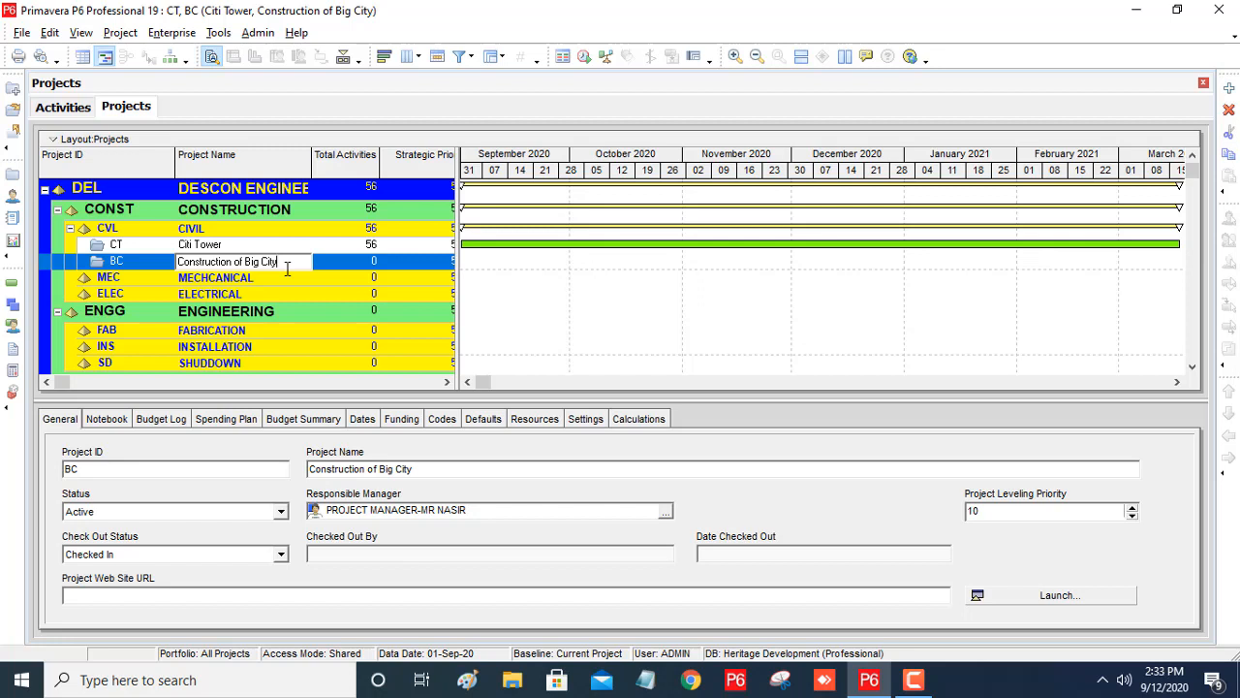
type("Lahore")
left_click(144, 256)
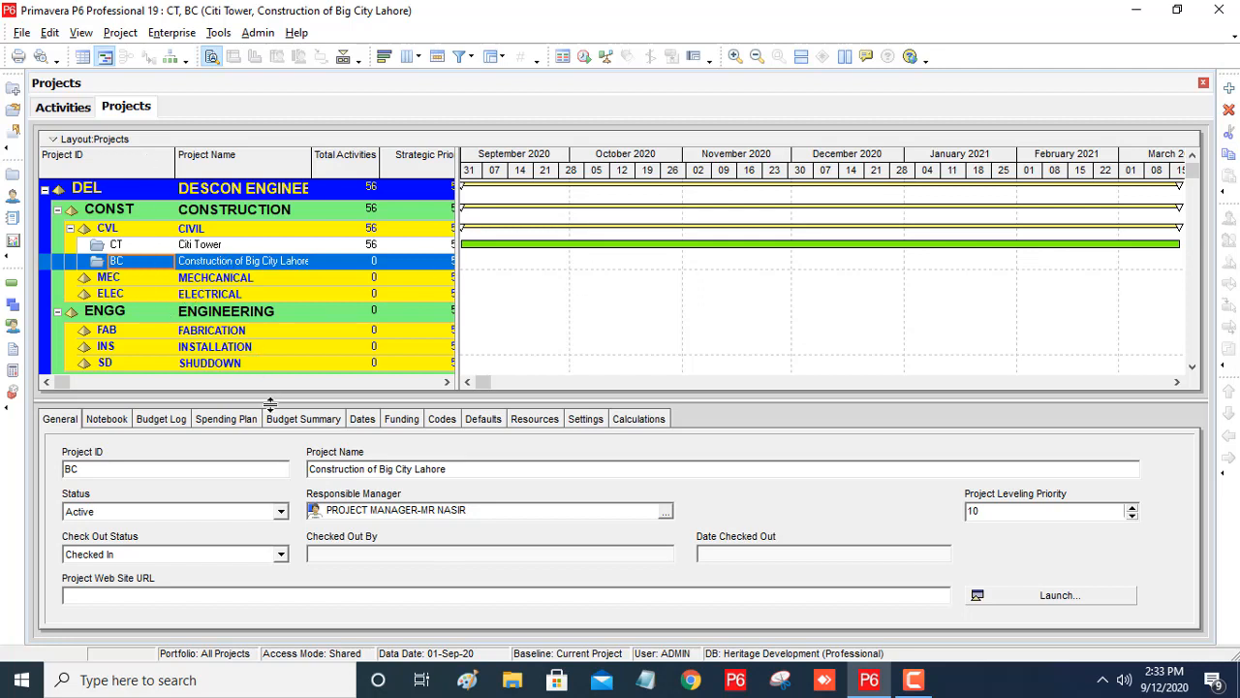
Step: Change the planned start date of project BC to 21-Sep-20 in its schedule dates
left_click(362, 420)
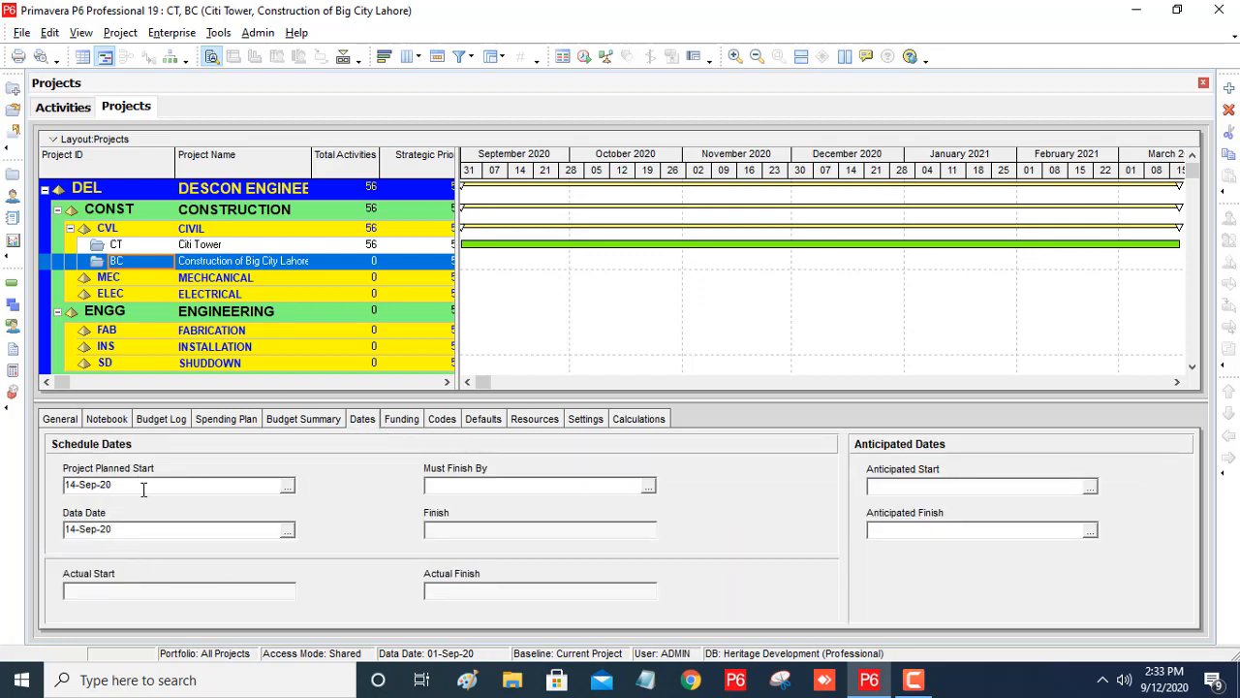
left_click(291, 487)
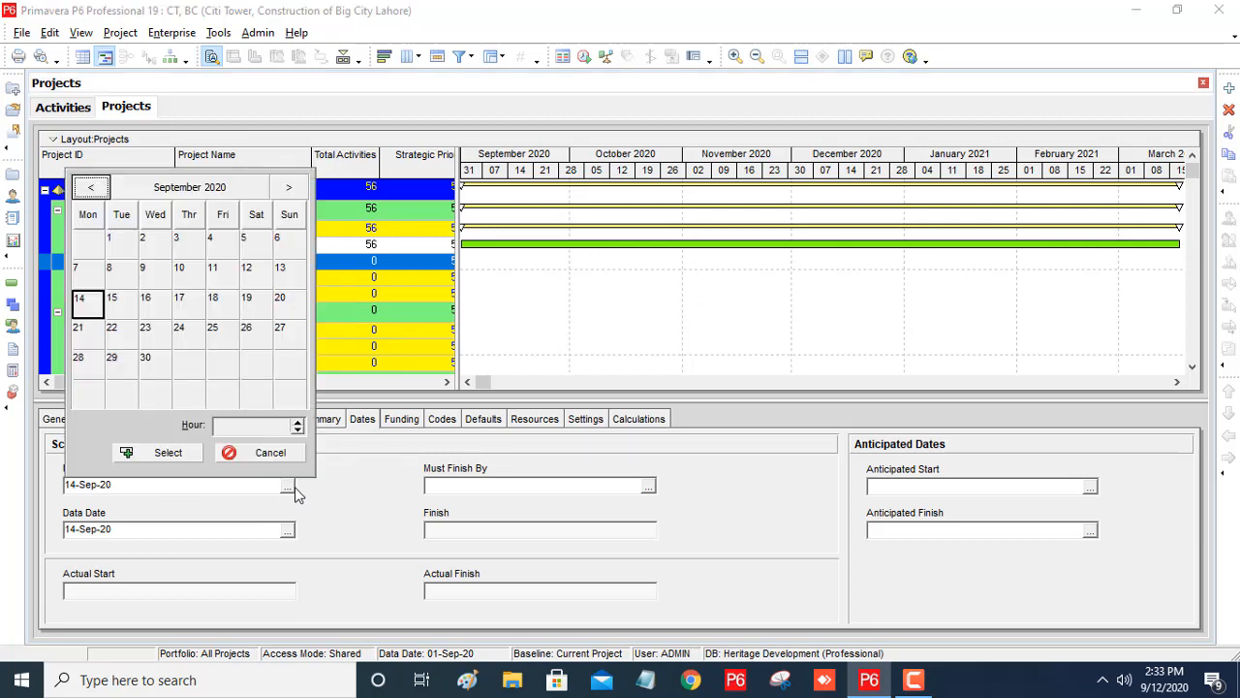
left_click(84, 335)
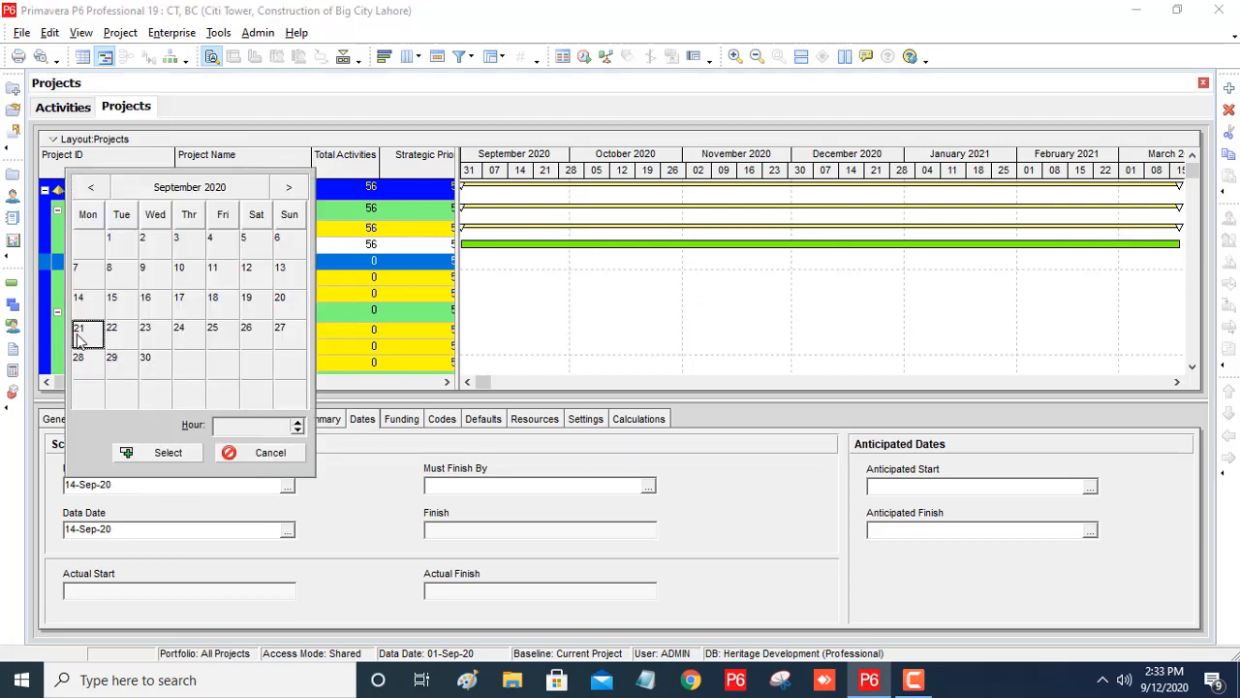
left_click(162, 453)
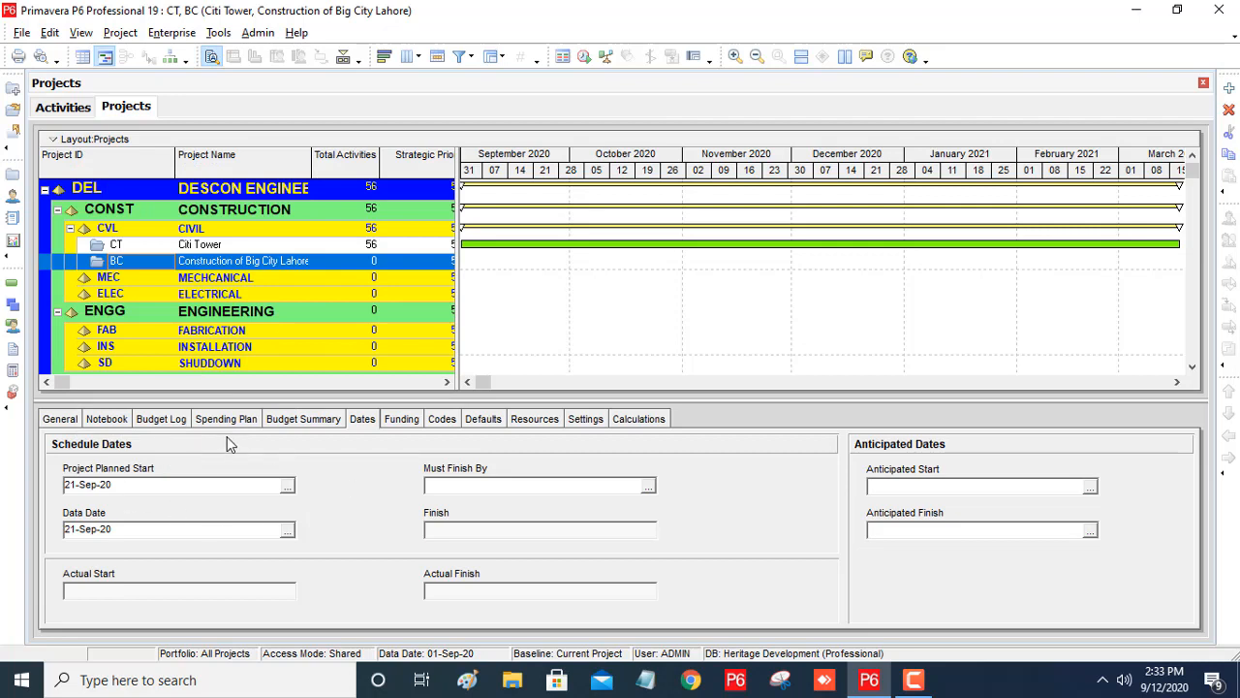